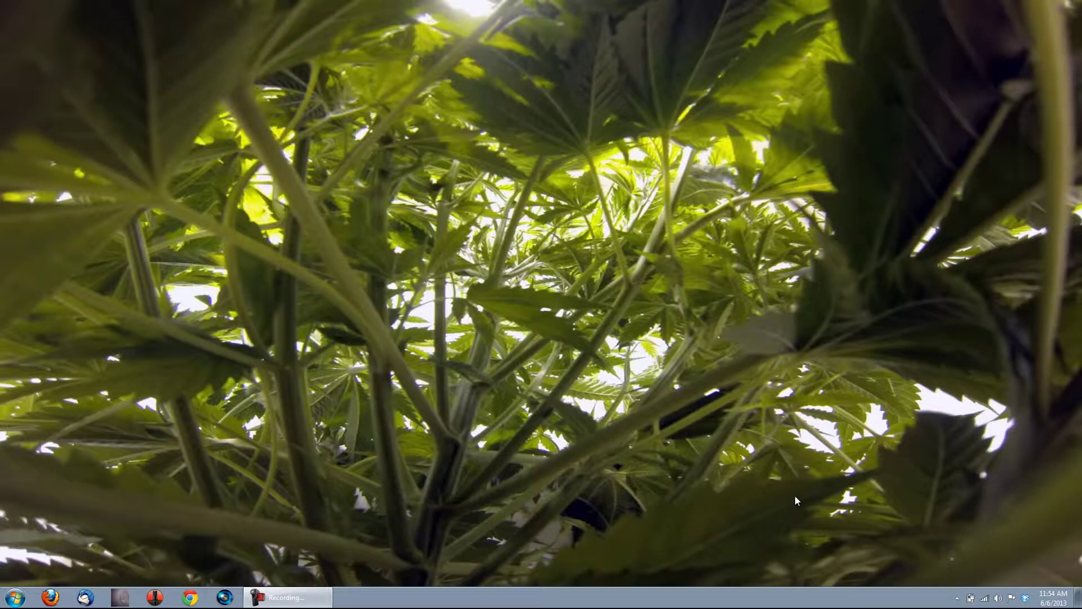
Add the NetSpeedMonitor toolbar to the Windows taskbar to show live upload/download speeds
right_click(861, 596)
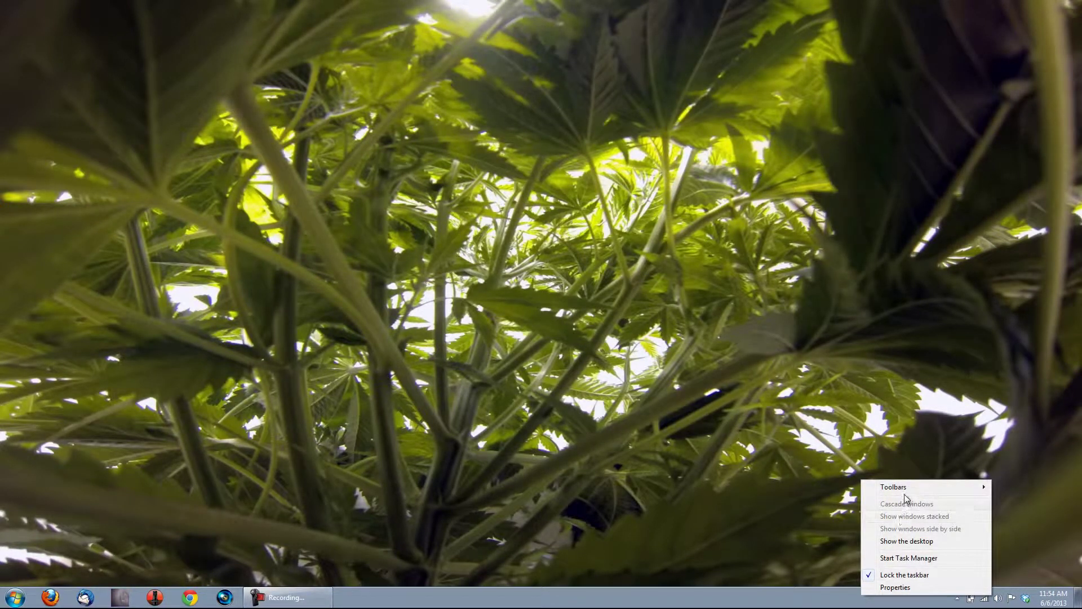
mouse_move(907, 488)
left_click(796, 507)
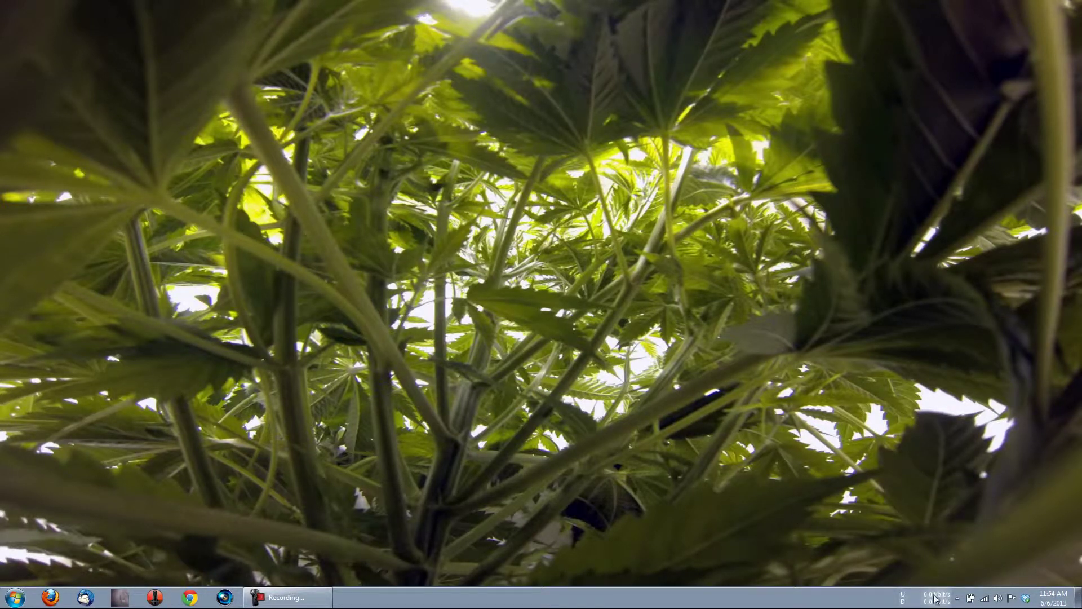
View NetSpeedMonitor's version details in the Info box, then bring the readout's menu back up
mouse_move(934, 596)
right_click(921, 598)
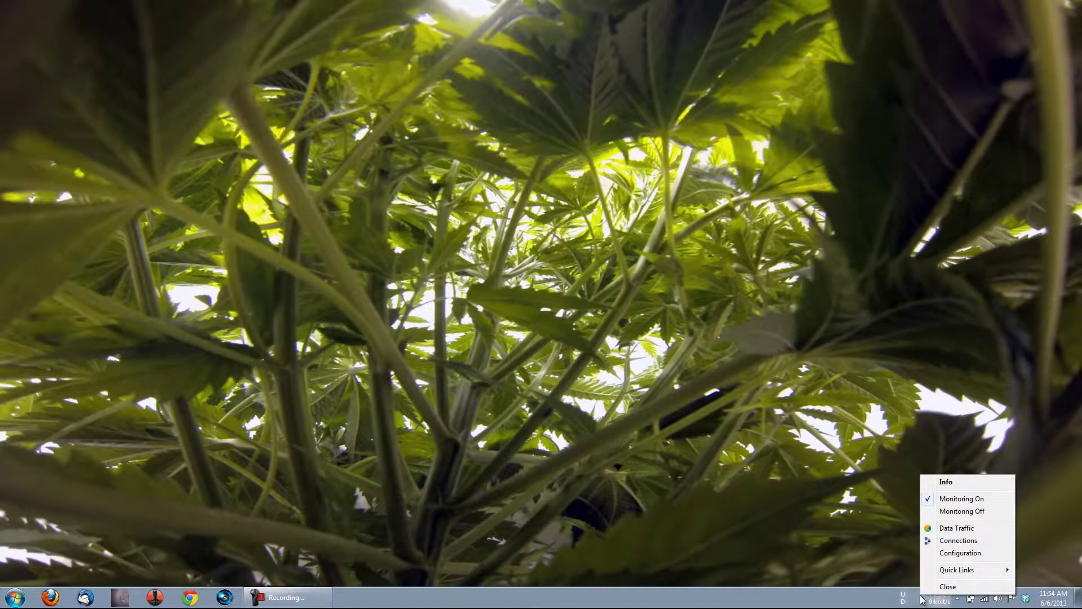
left_click(950, 482)
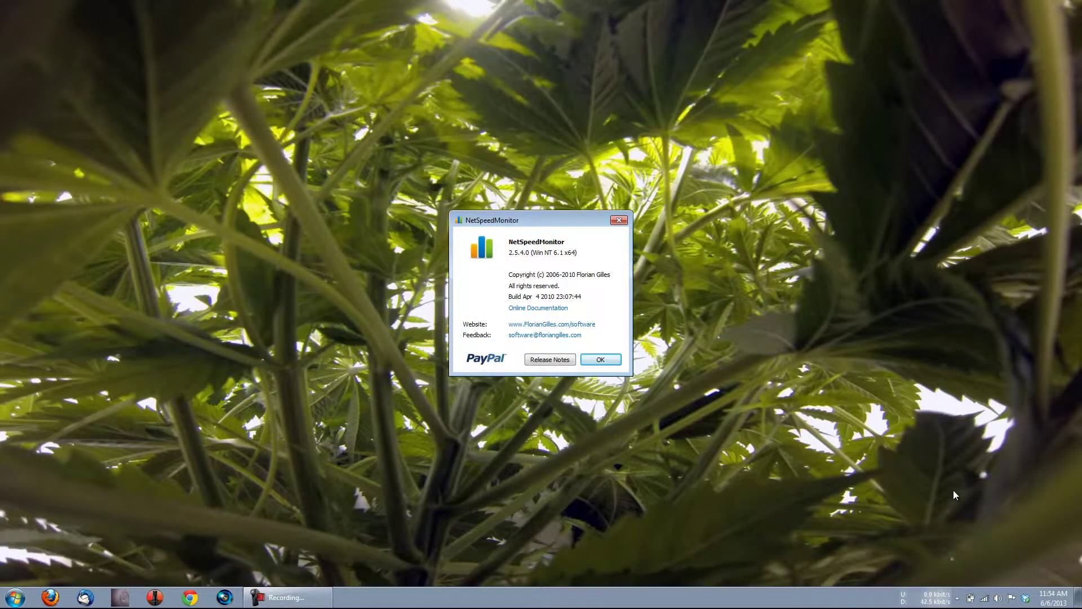
left_click(609, 361)
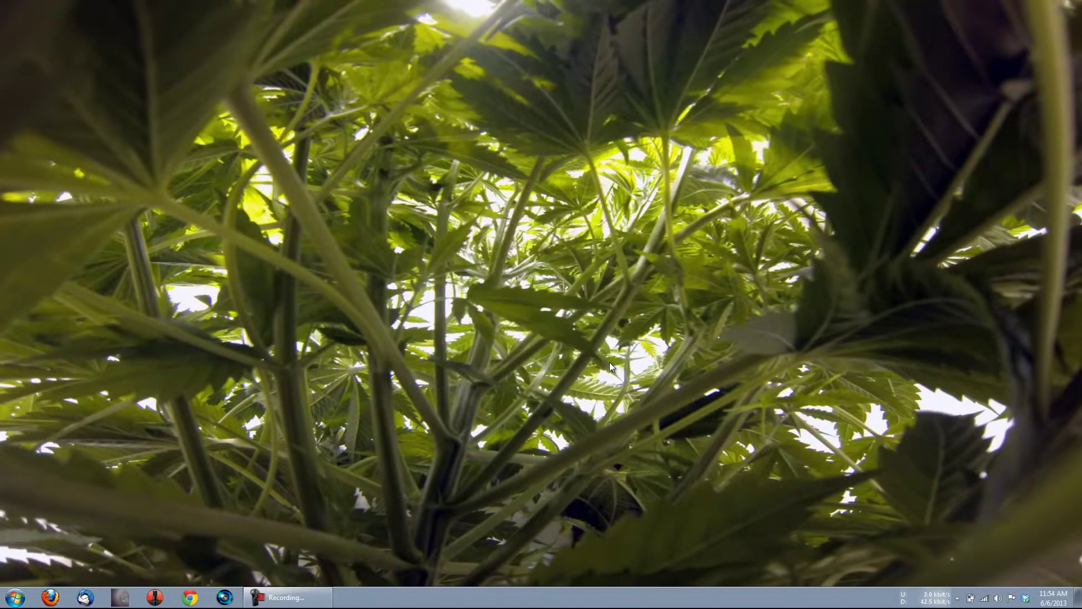
right_click(928, 601)
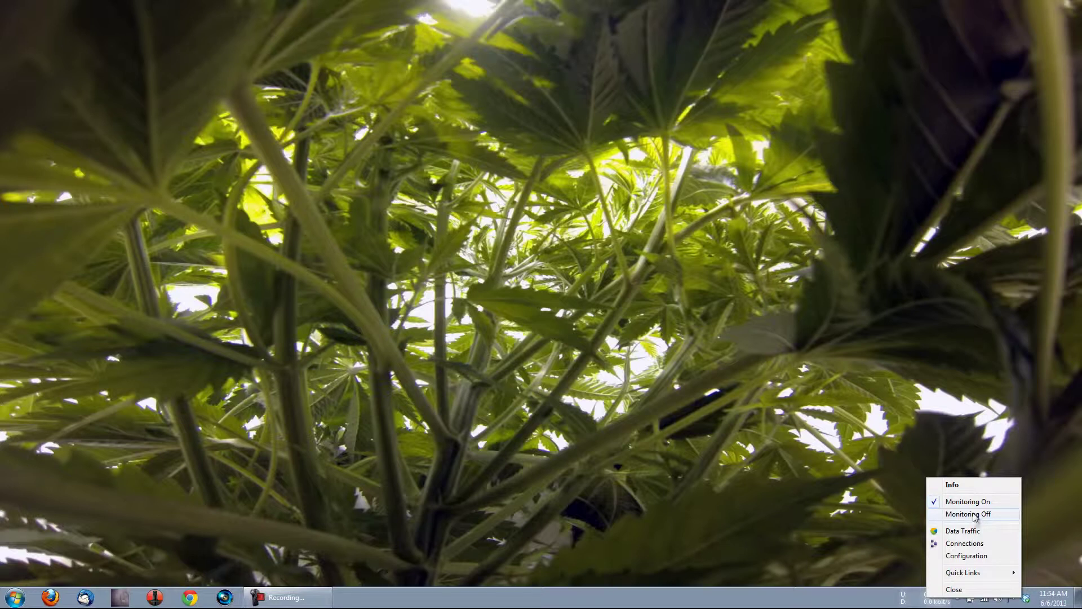
Show the Data Traffic history grouped by Month with amounts in GB
left_click(972, 531)
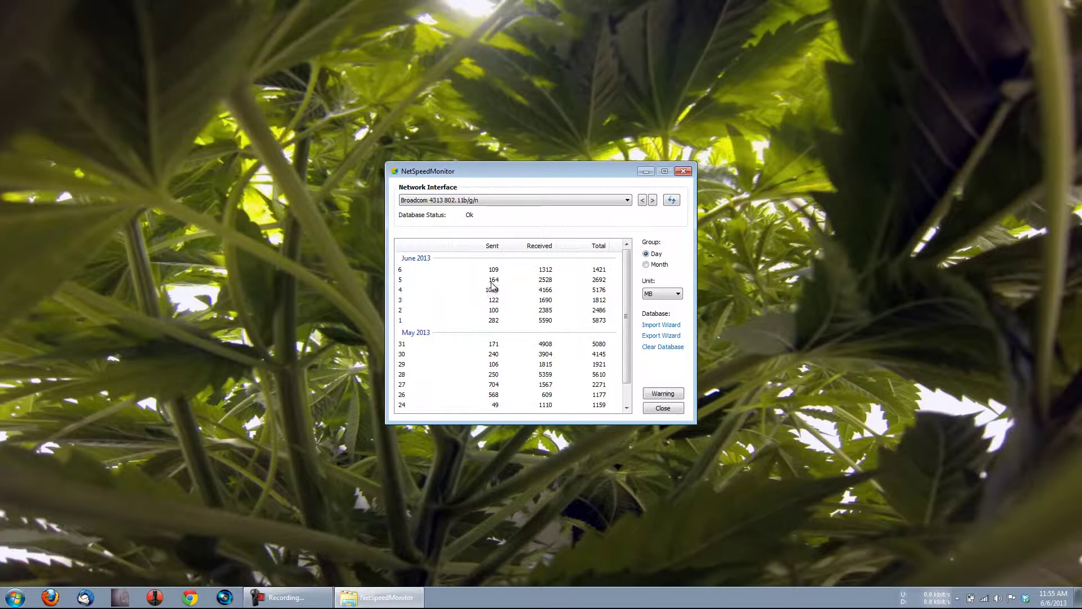
left_click(647, 266)
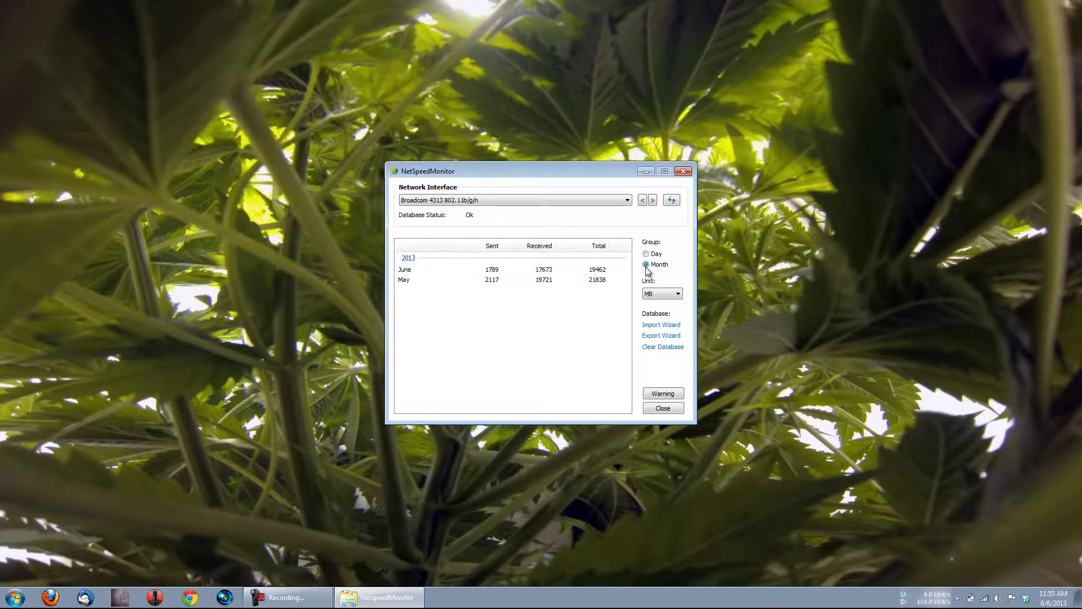
left_click(677, 294)
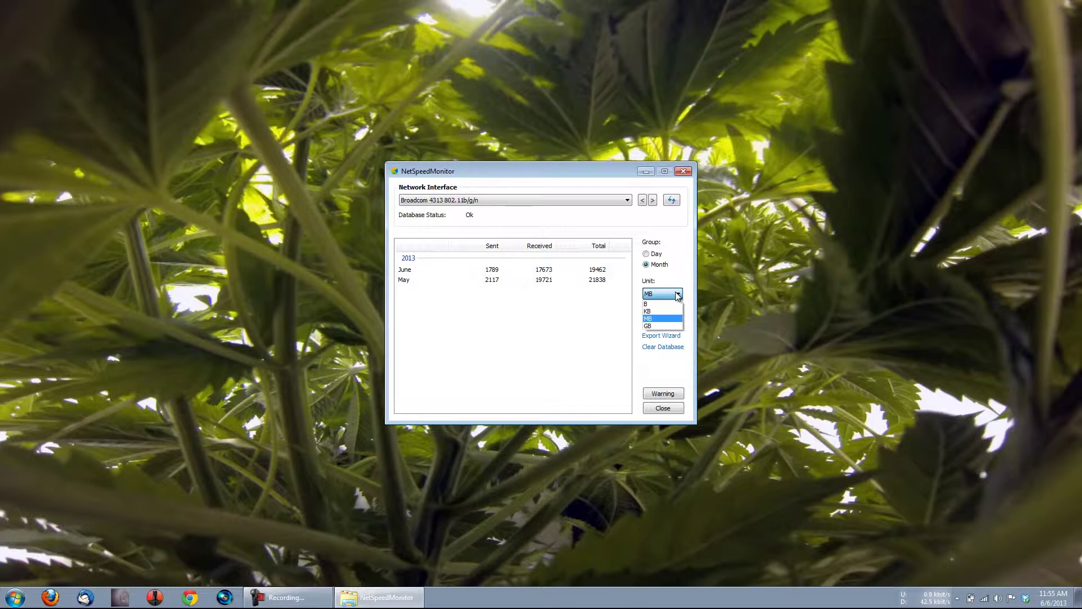
left_click(654, 327)
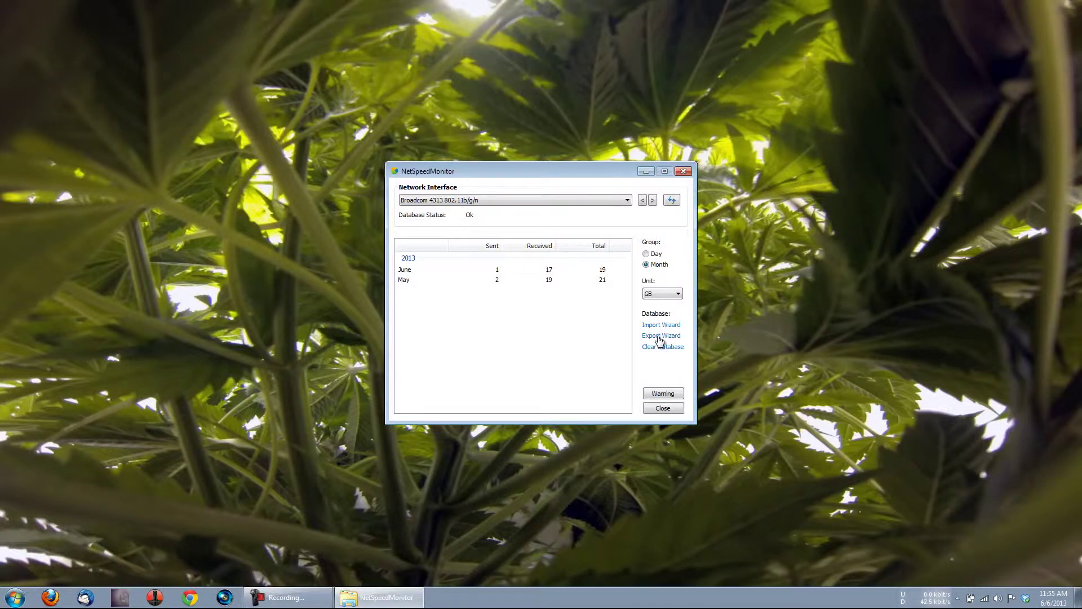
left_click(658, 335)
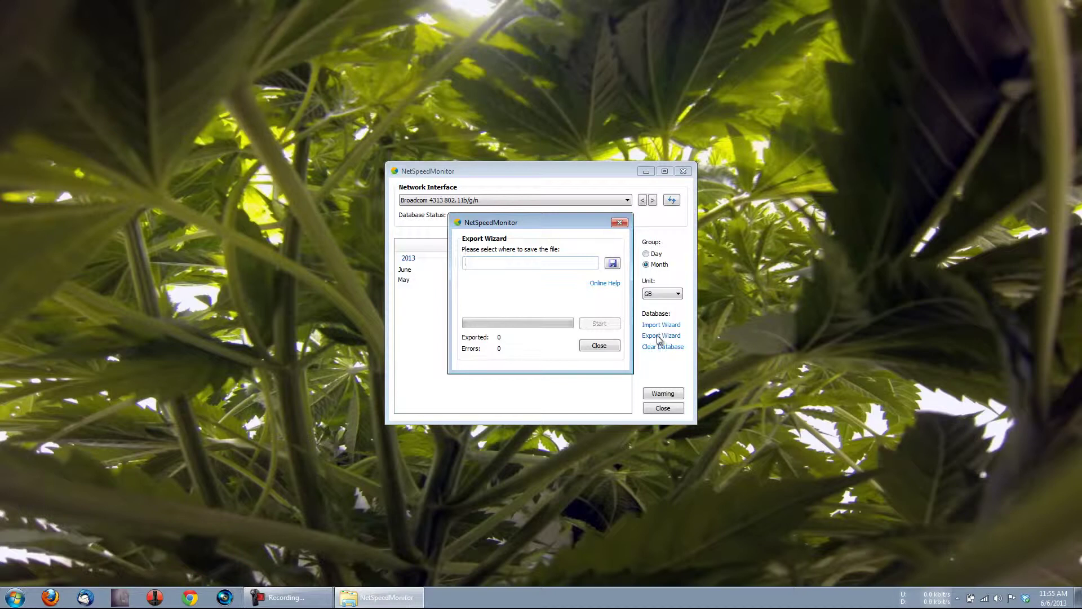
Export the traffic records to bandwidth.db in Documents with the Export Wizard
left_click(612, 263)
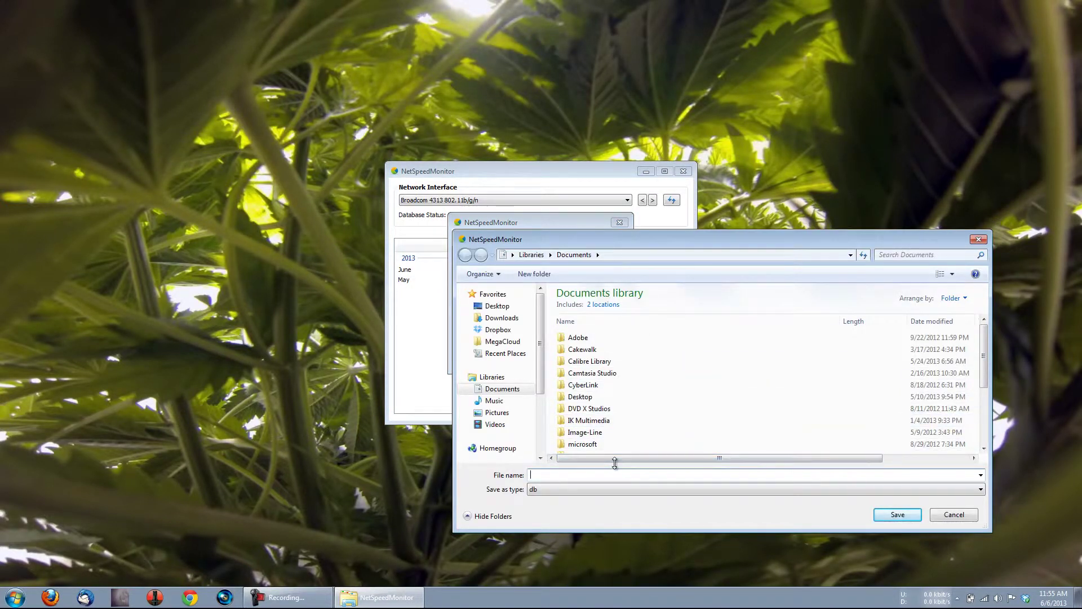
type("bandwidth")
left_click(896, 515)
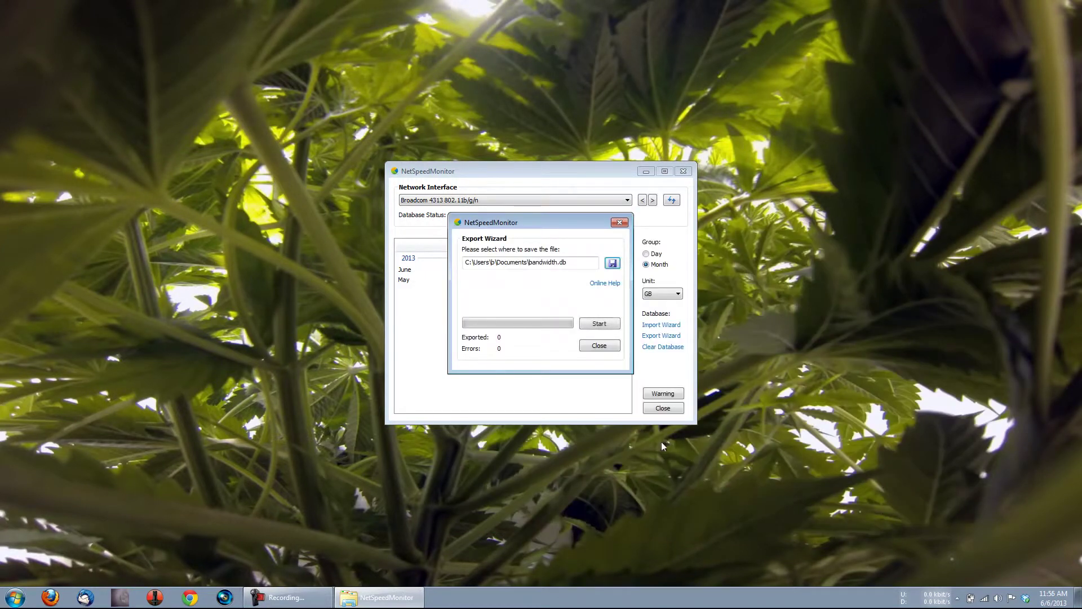
left_click(604, 323)
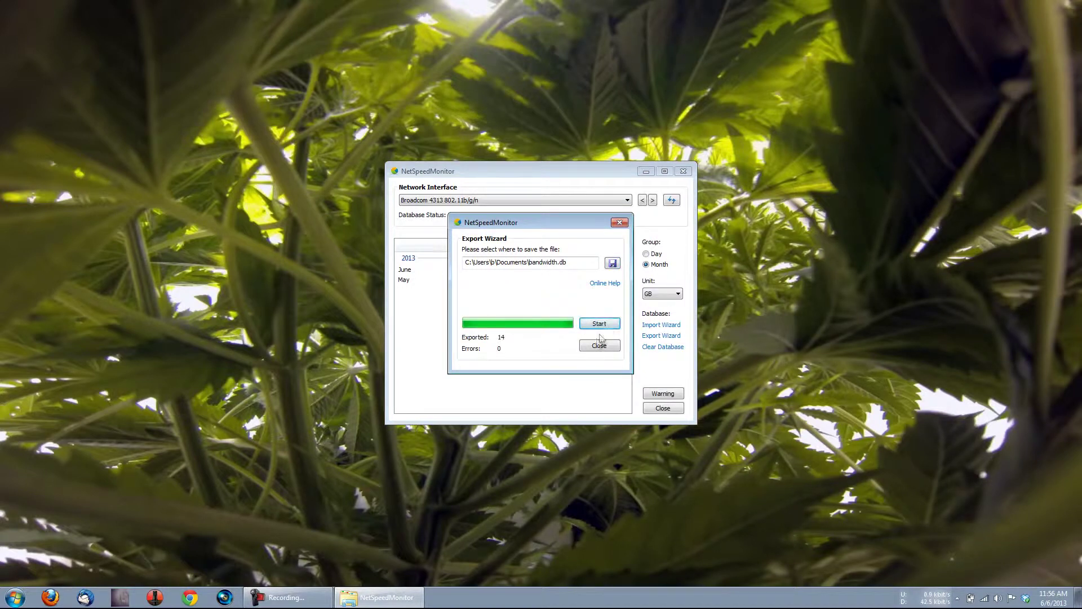
left_click(593, 346)
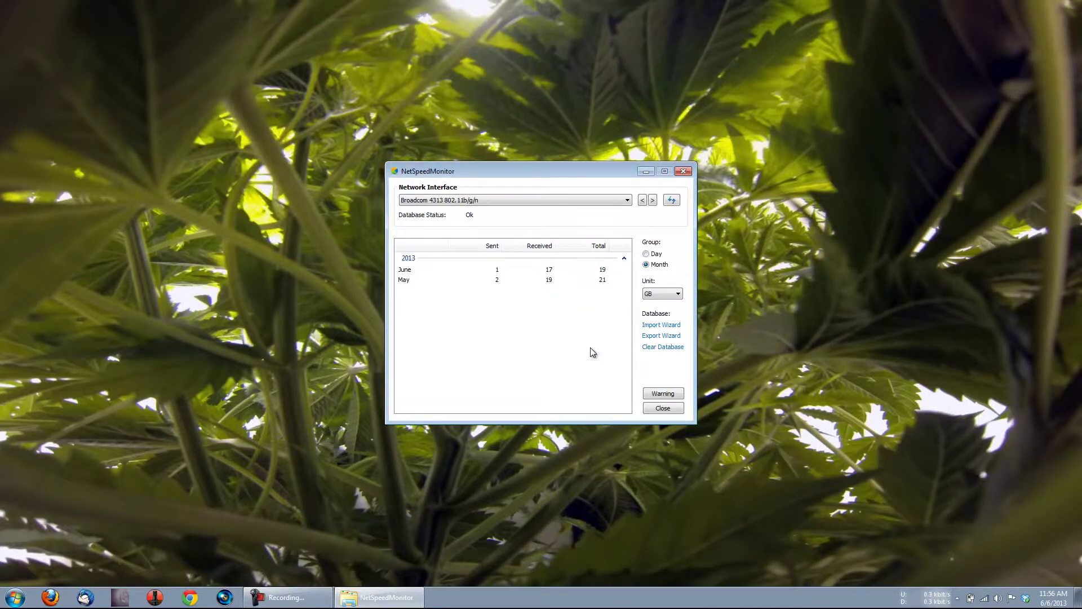
Clear all monitored data from the traffic database and confirm the deletion
left_click(656, 348)
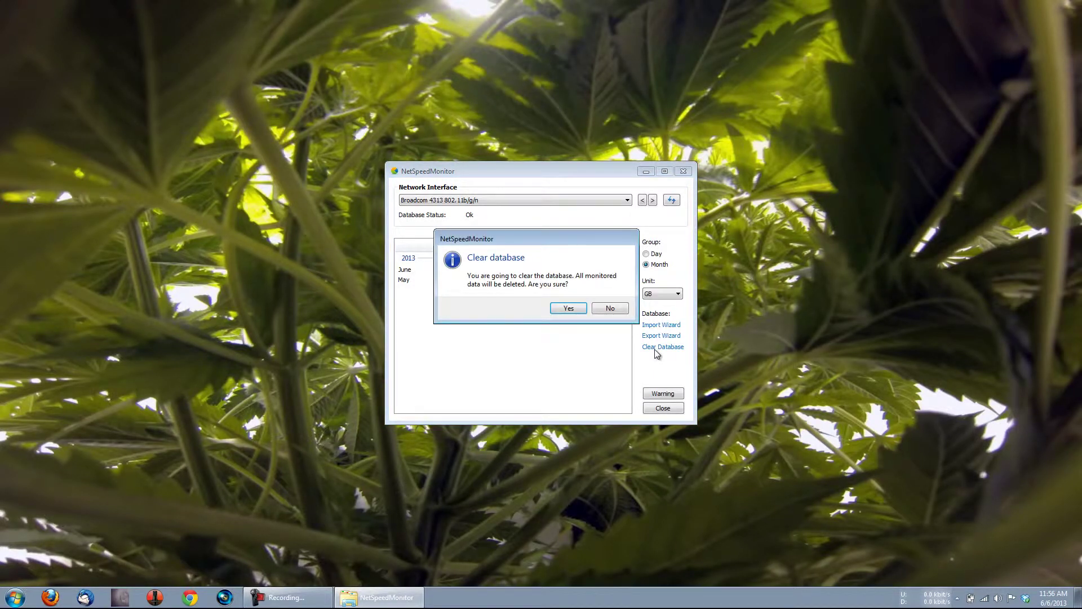
left_click(568, 308)
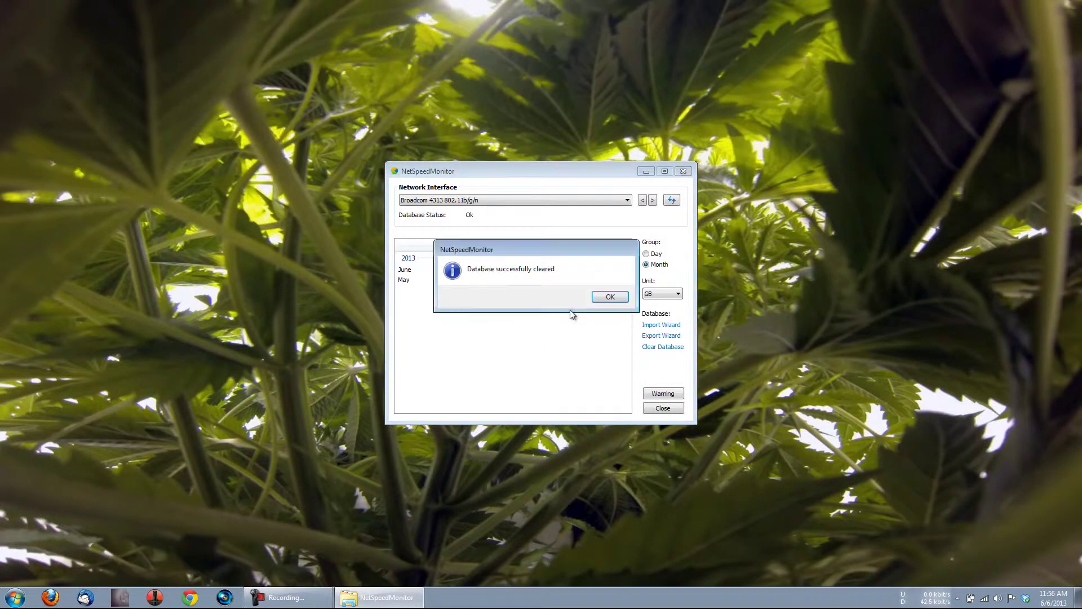
left_click(609, 299)
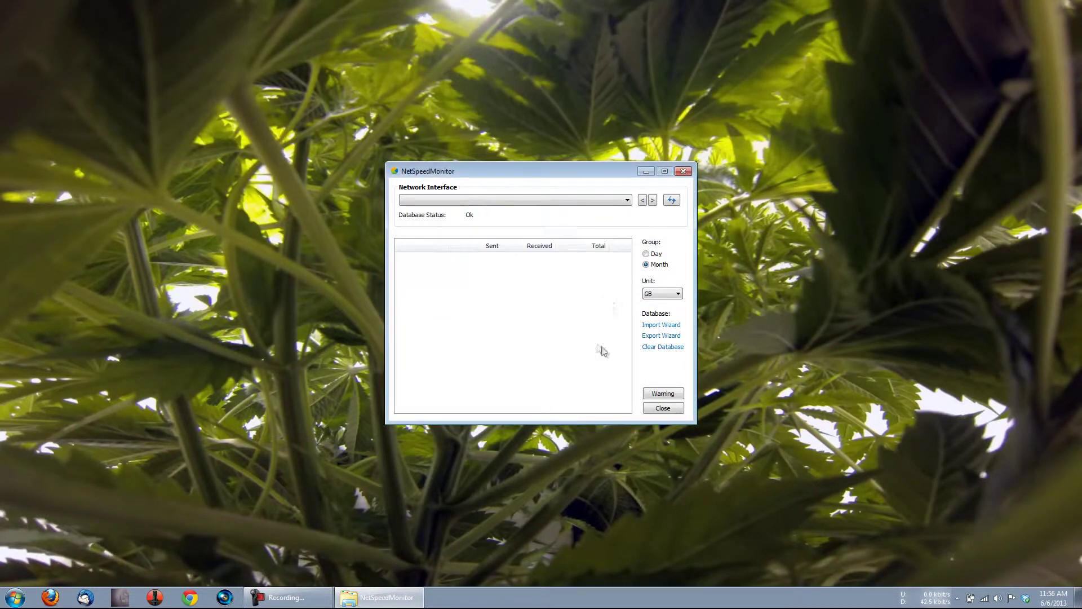
left_click(650, 327)
Import bandwidth.db to restore the 14 traffic records, then close the Data Traffic window
left_click(613, 263)
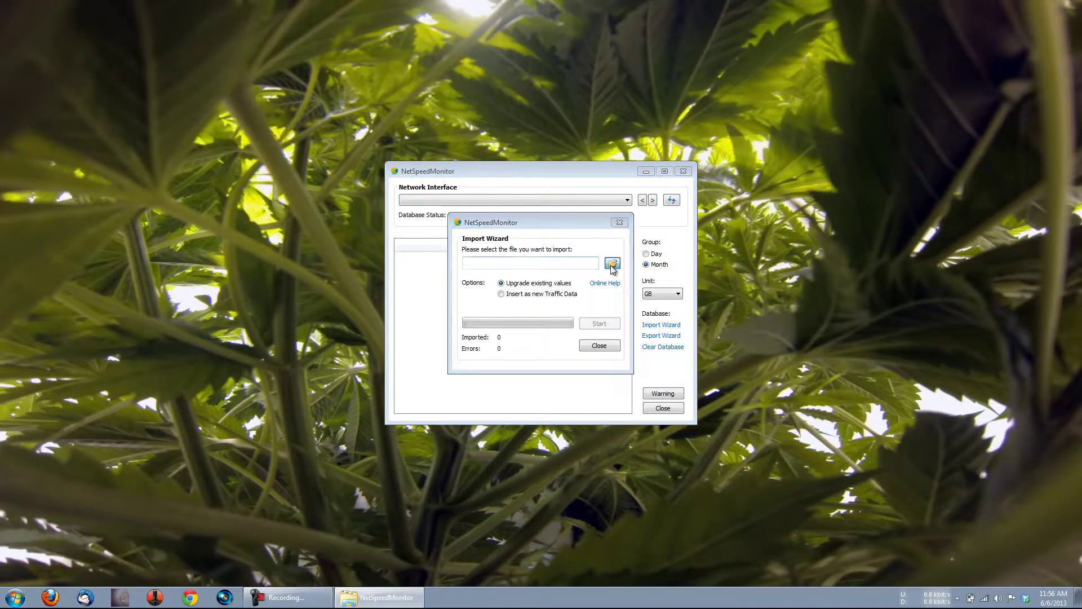
scroll(934, 437, "down", 3)
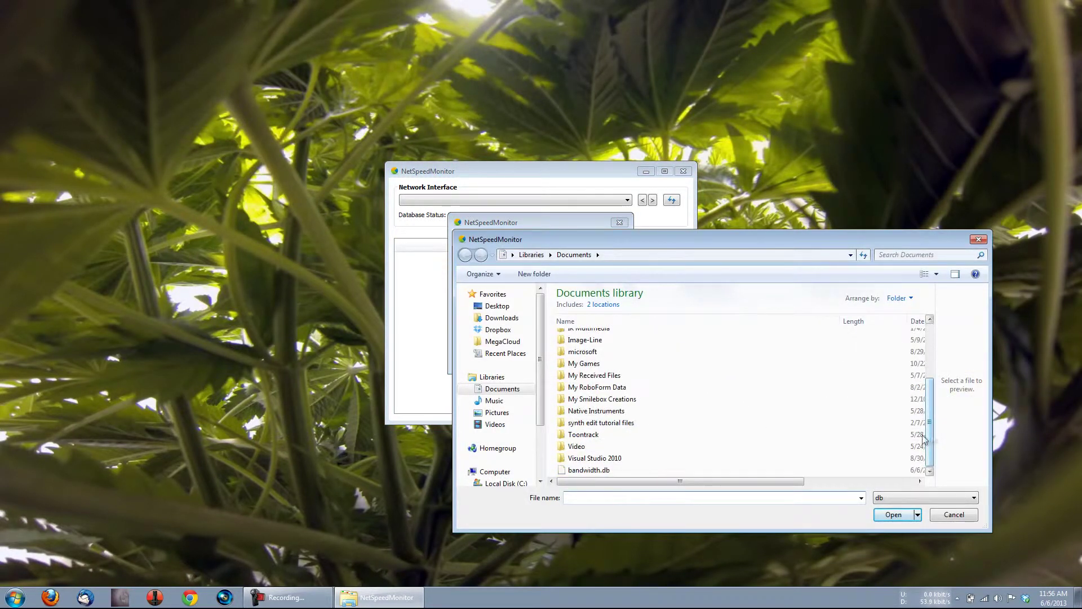
left_click(589, 470)
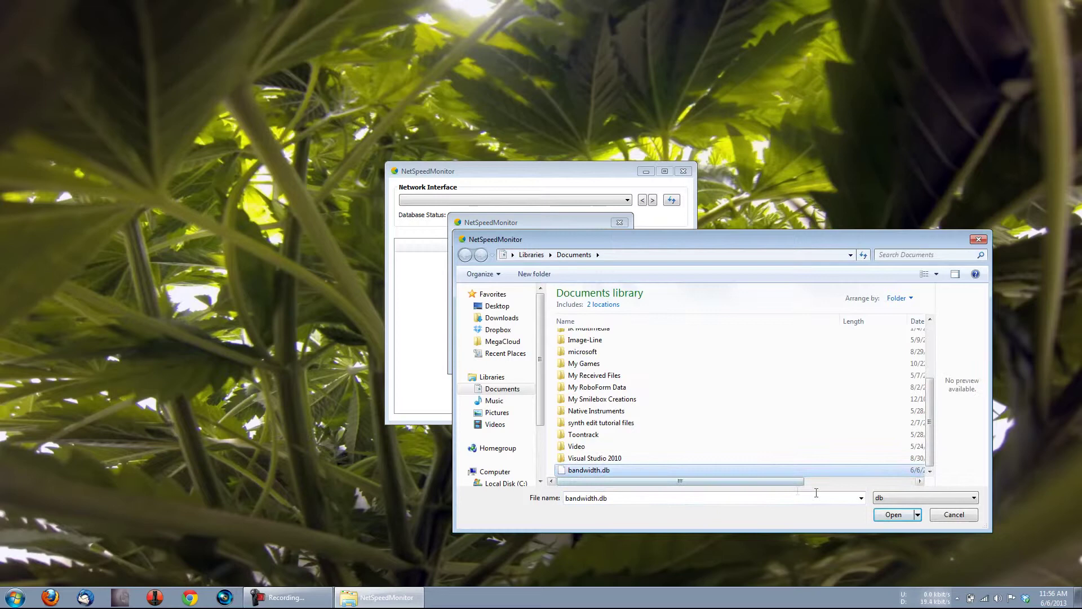
left_click(888, 512)
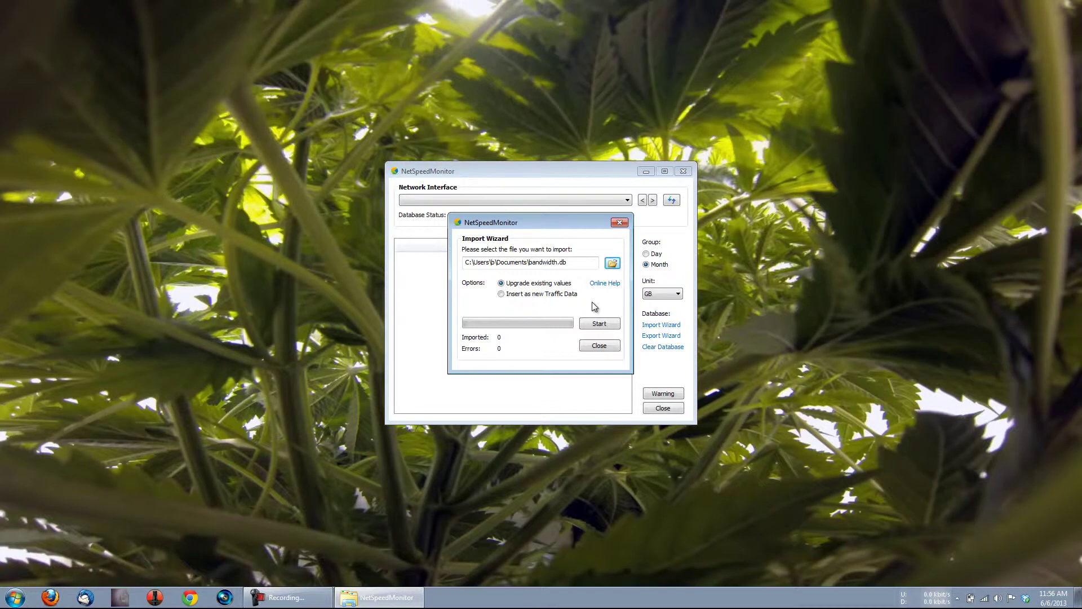
left_click(605, 329)
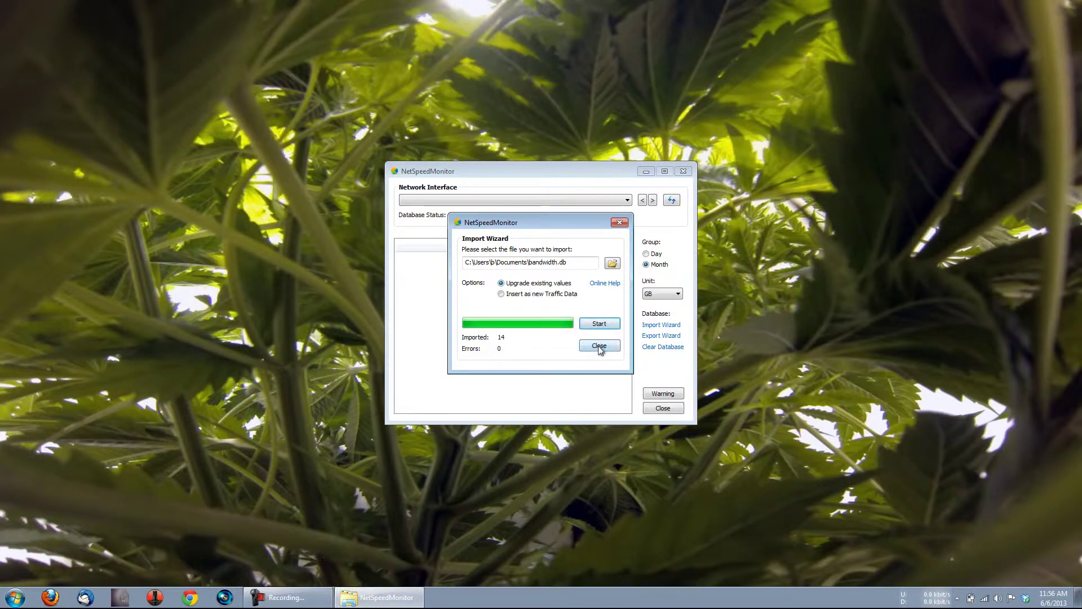
left_click(599, 348)
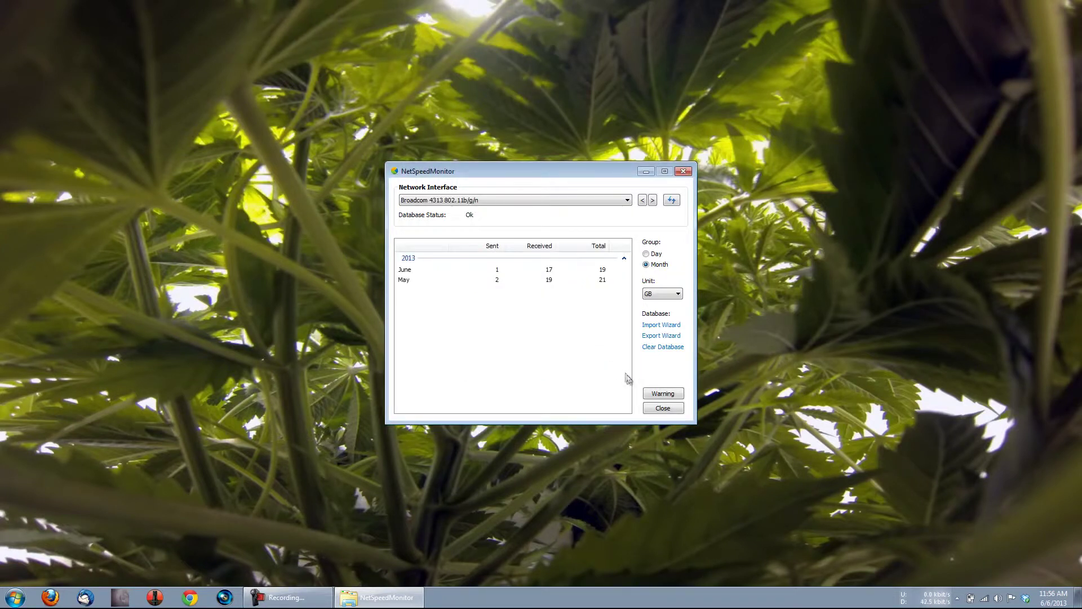
left_click(658, 409)
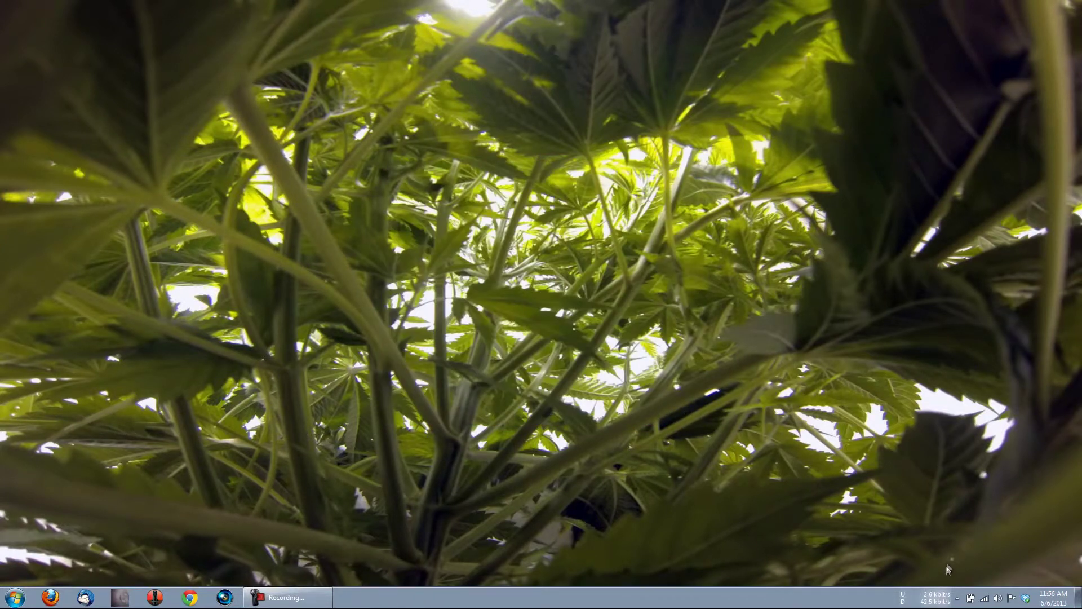
right_click(933, 600)
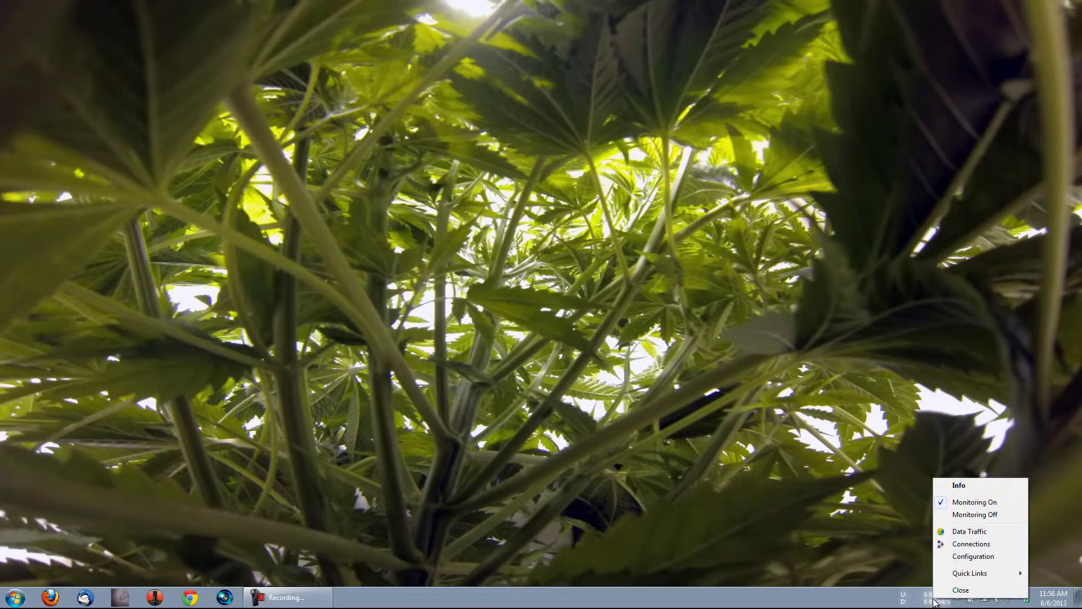
left_click(968, 545)
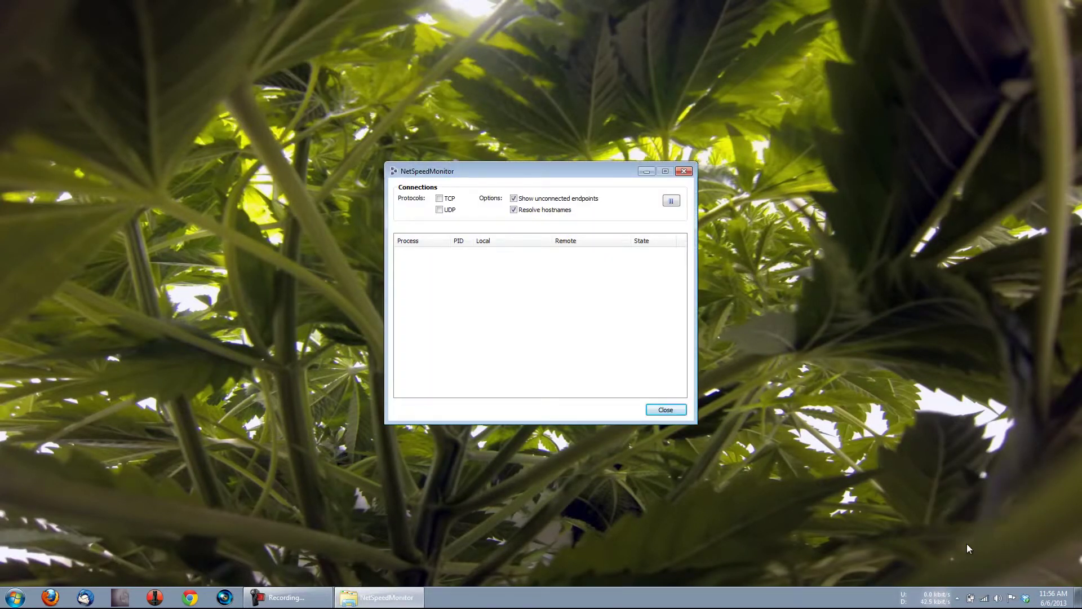
left_click(671, 411)
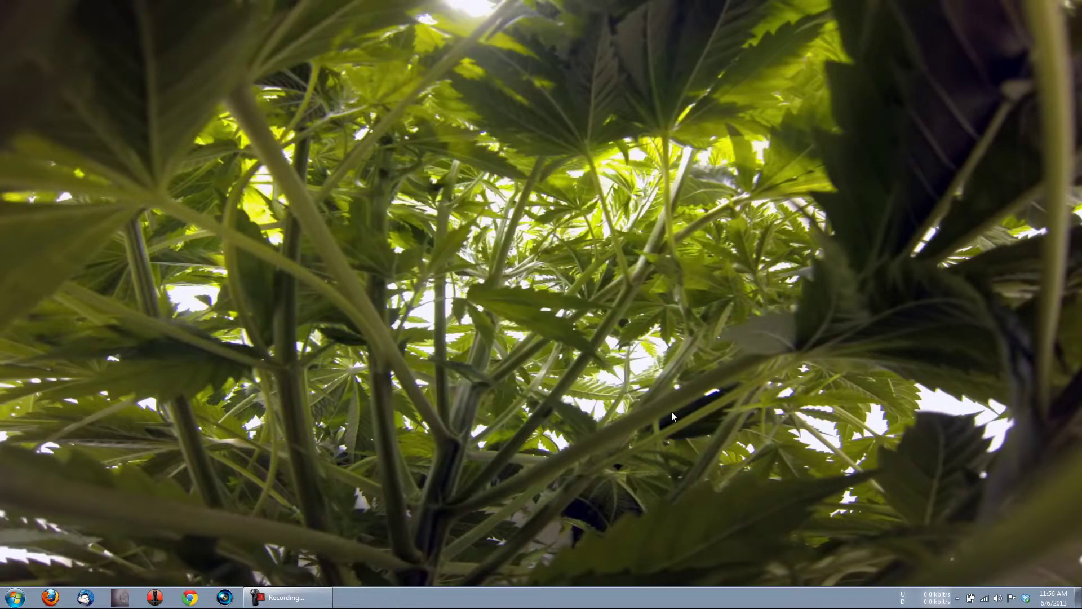
right_click(919, 596)
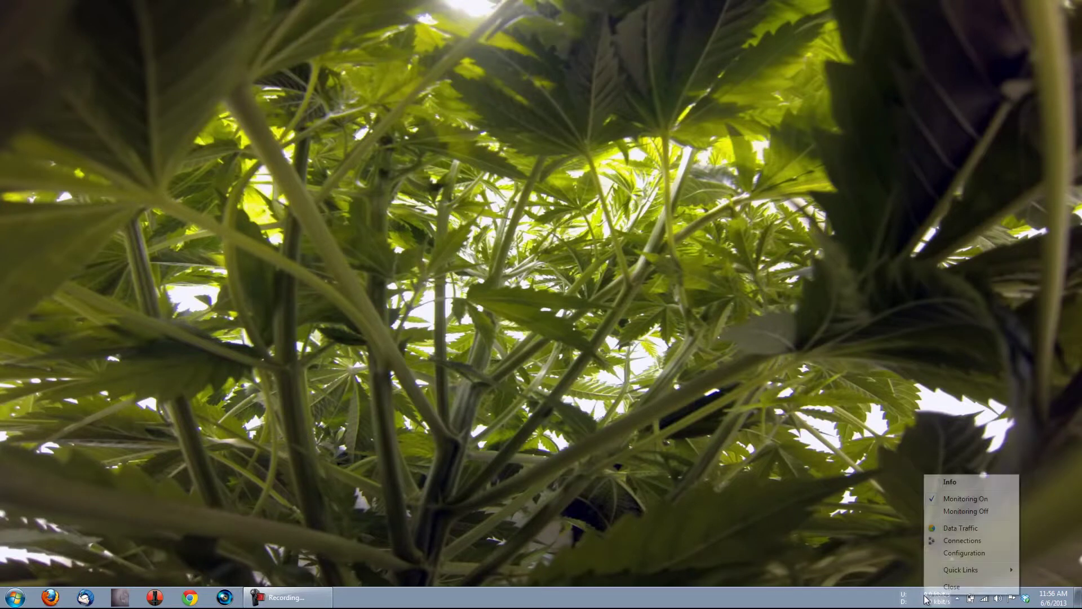
In Configuration, keep kbit/s as the bitrate, set precision to 0, and save
left_click(952, 554)
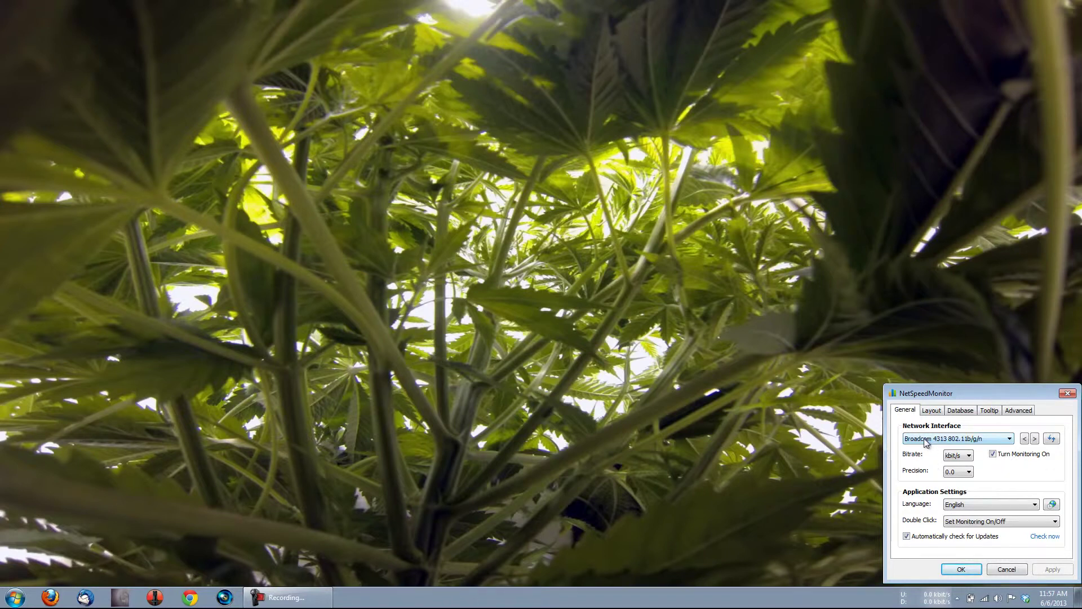
key("Tab")
left_click(970, 456)
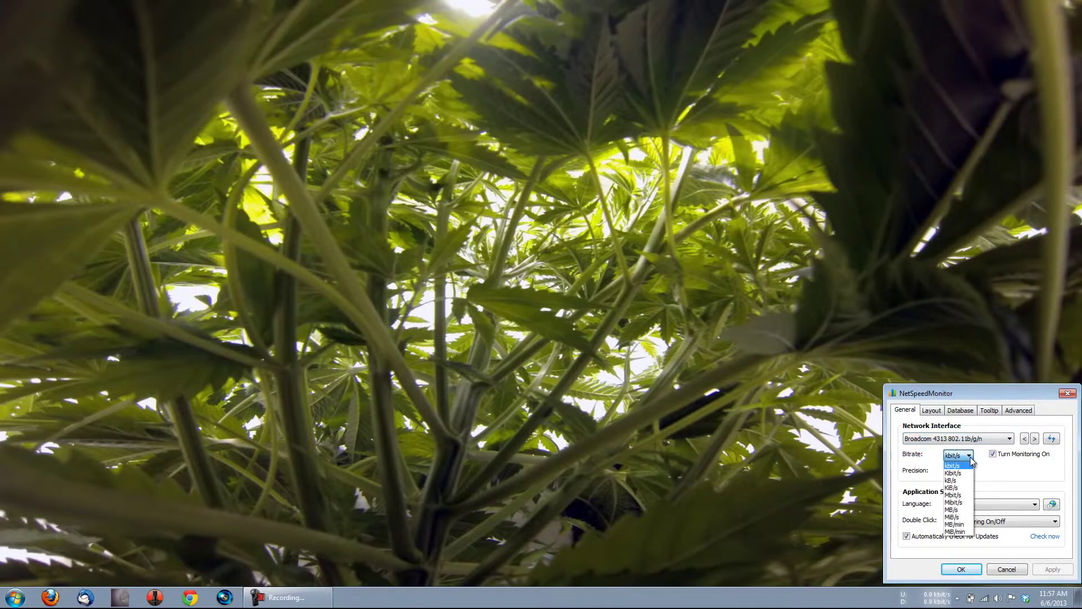
left_click(970, 459)
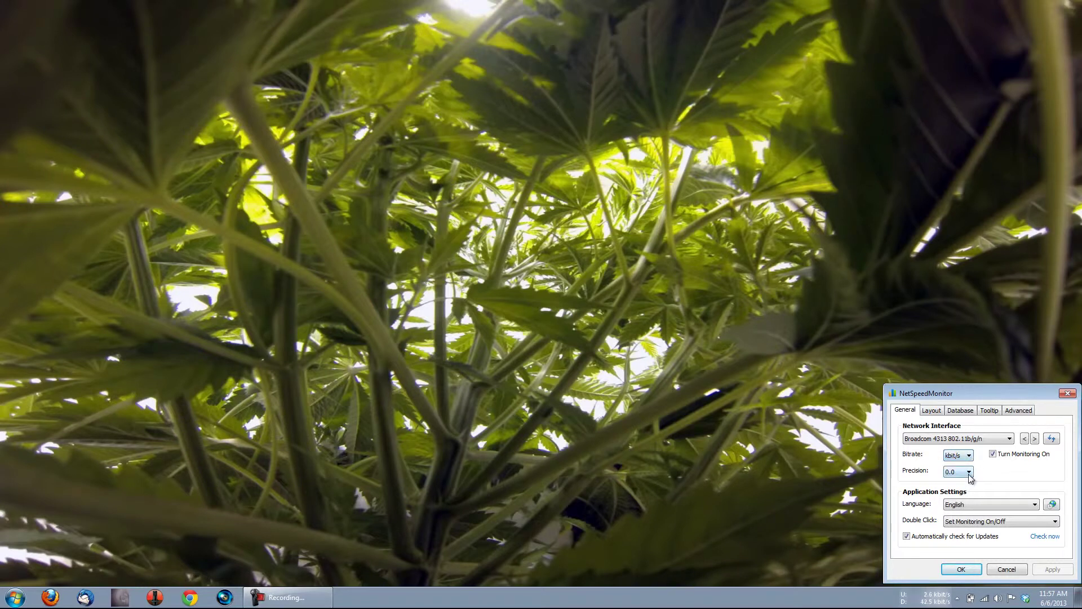
left_click(969, 471)
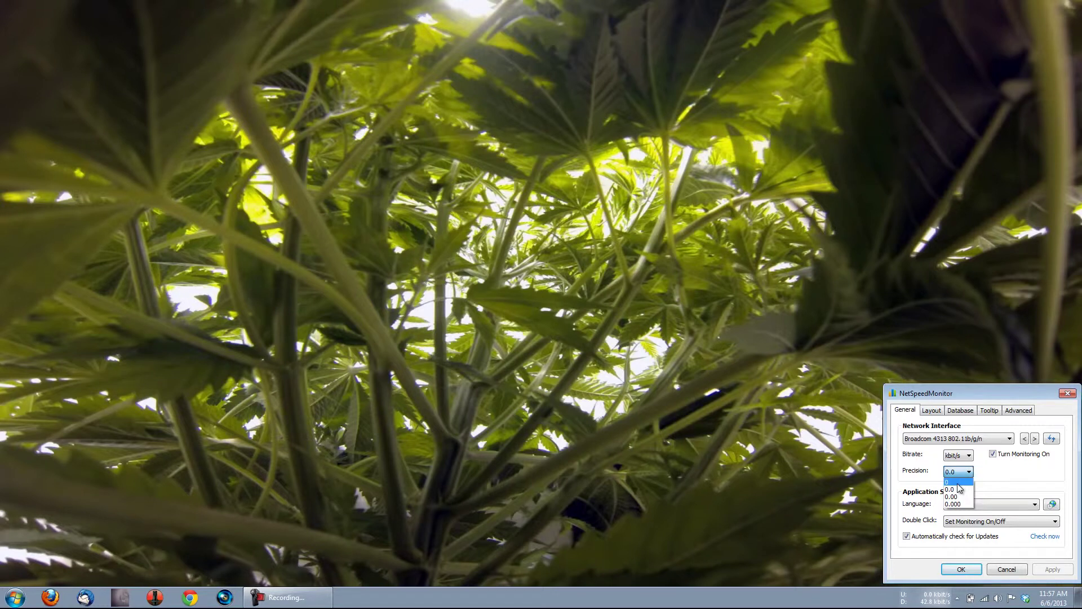
left_click(959, 482)
left_click(1052, 569)
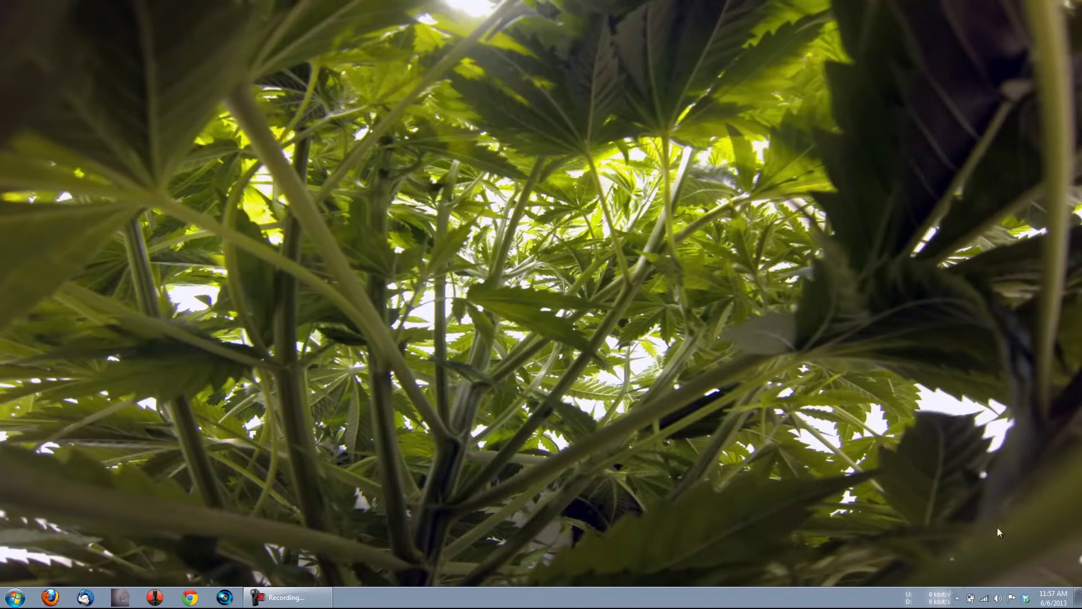
Reset precision to 0.0, keeping Set Monitoring On/Off as the double-click action
right_click(942, 598)
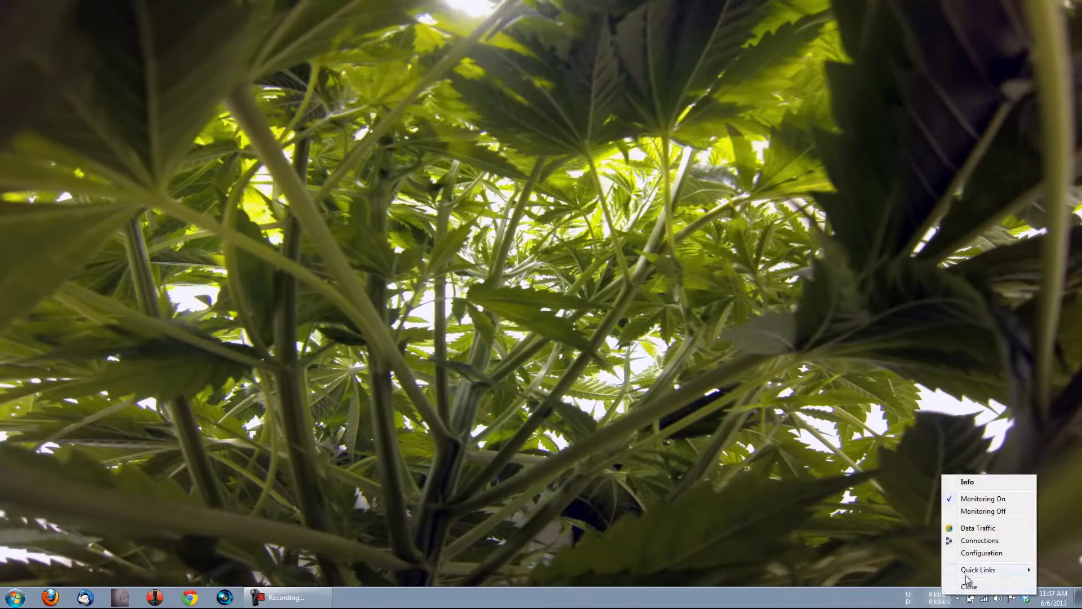
left_click(986, 553)
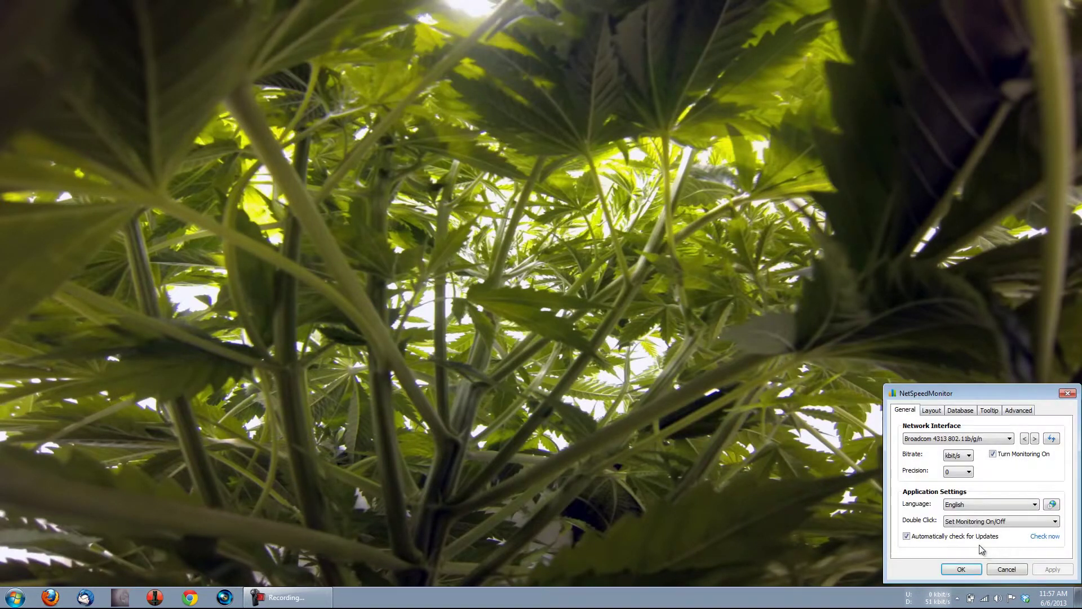
left_click(968, 473)
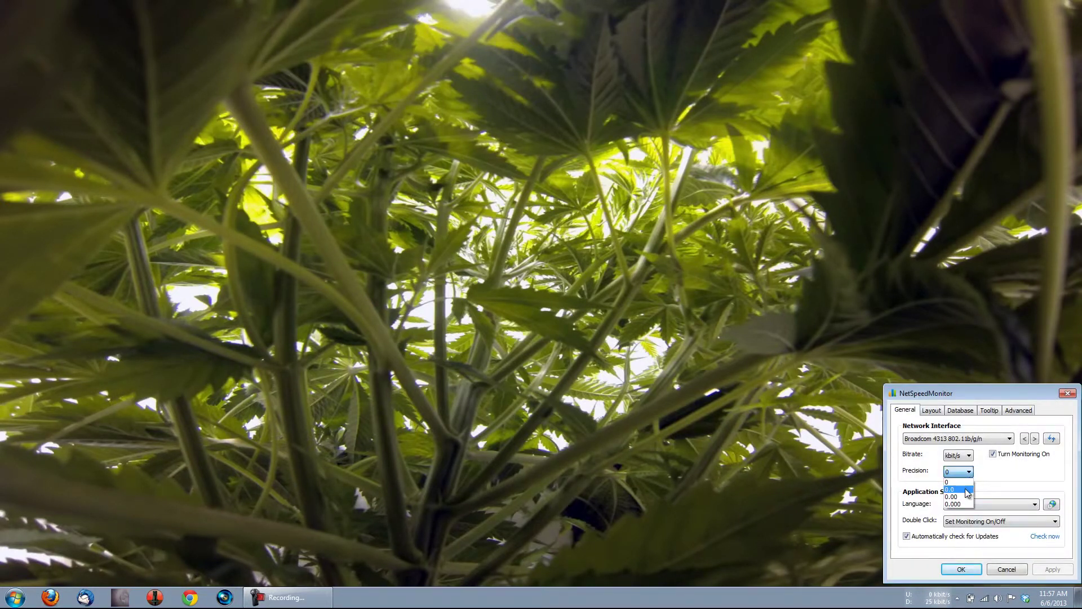
left_click(968, 492)
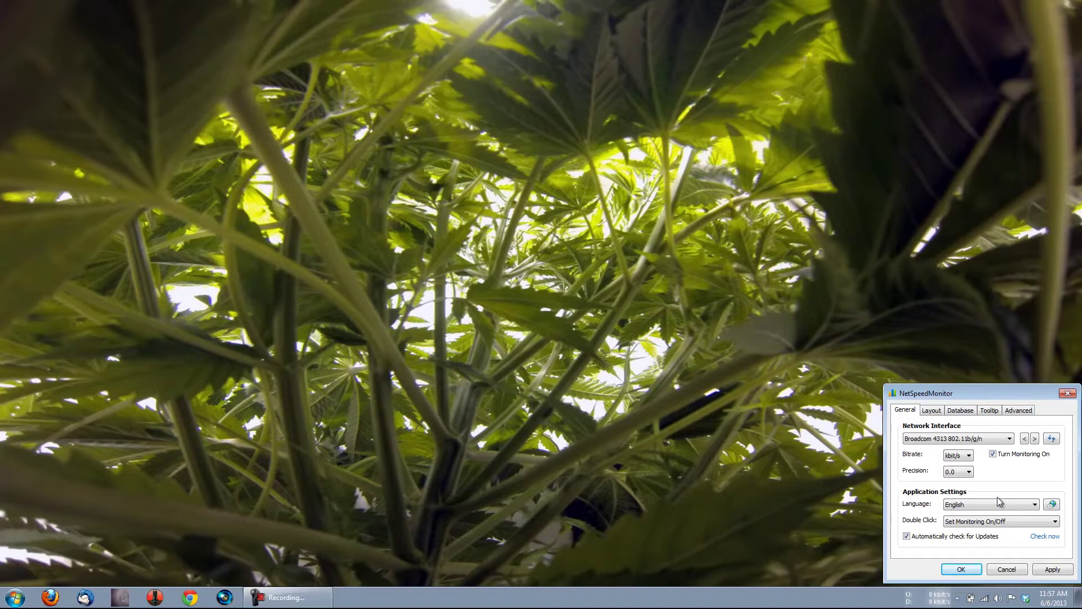
left_click(1053, 521)
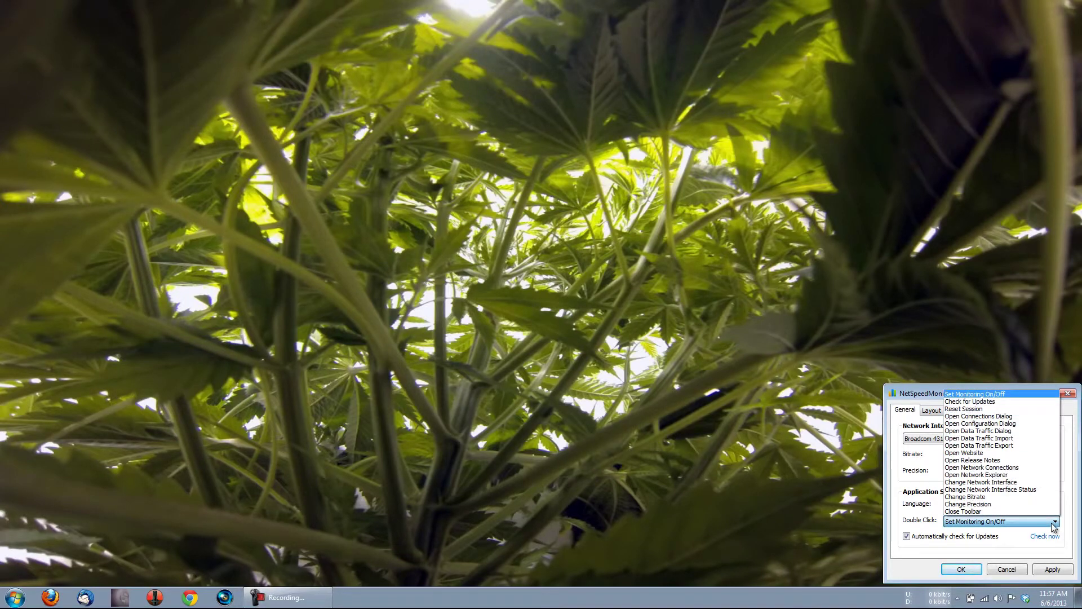
left_click(1052, 523)
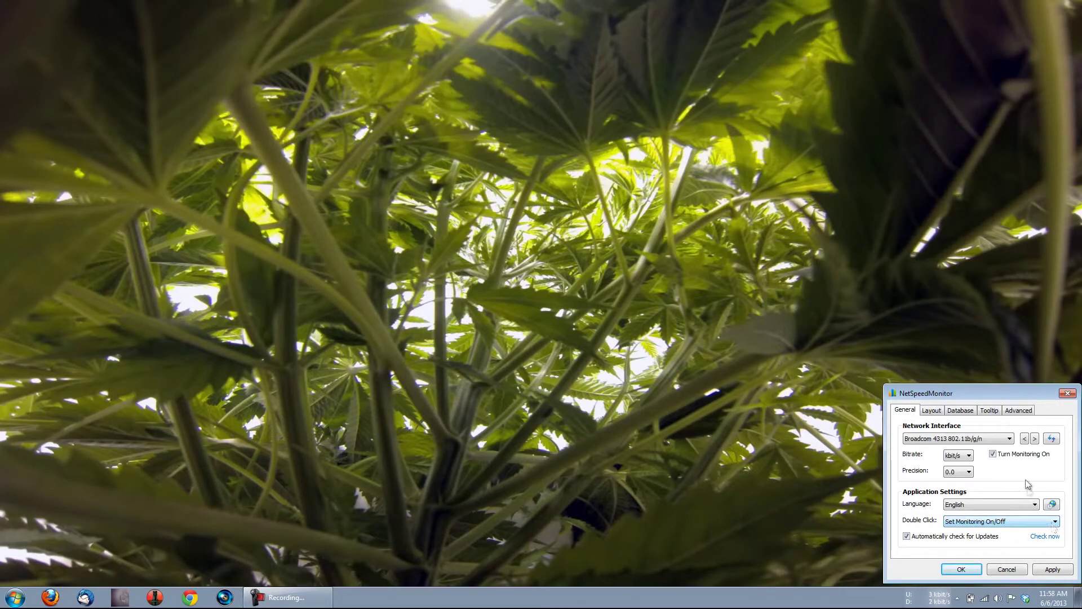
left_click(944, 411)
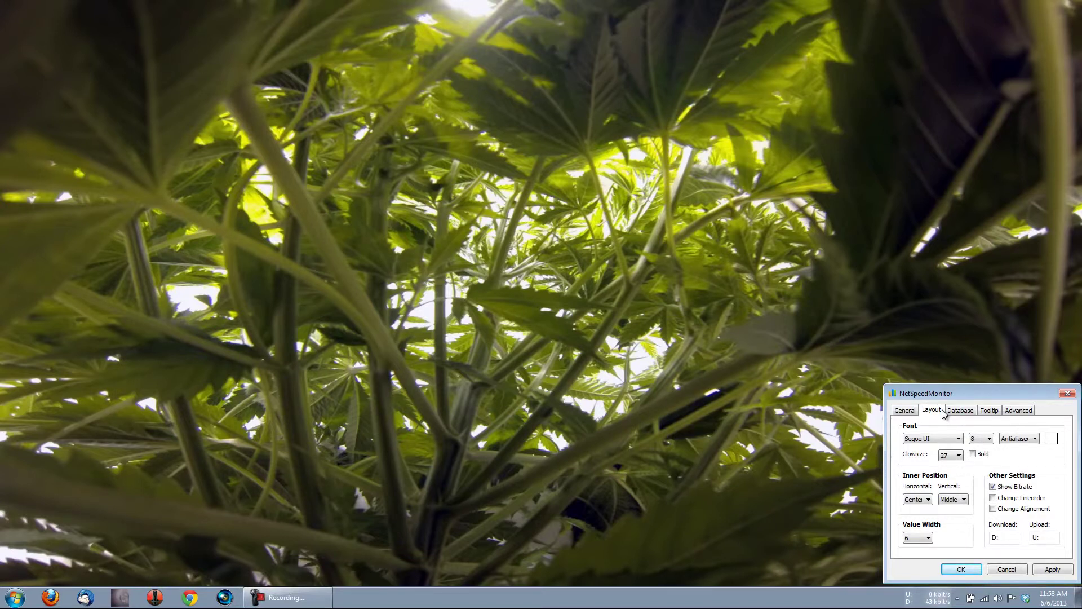
Review the Database, Tooltip and Advanced settings, then close Configuration with OK
left_click(962, 417)
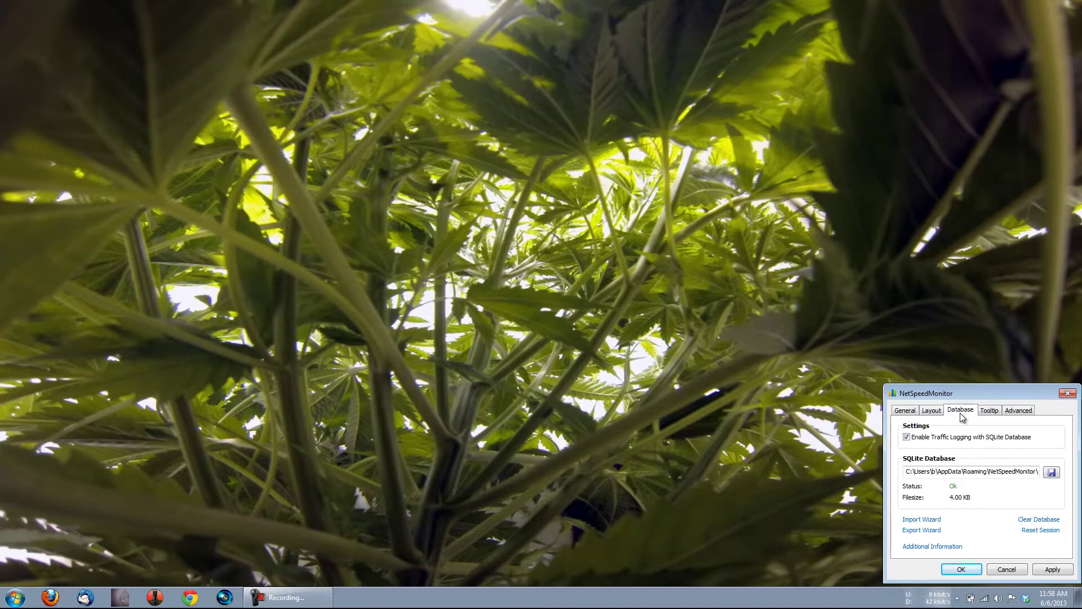
left_click(989, 413)
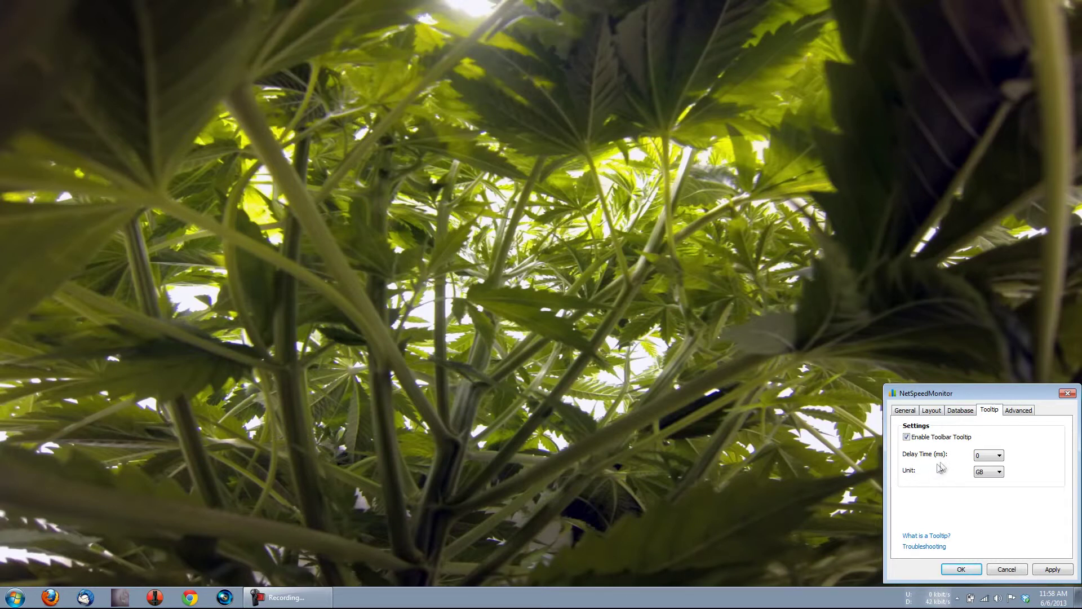
left_click(1013, 412)
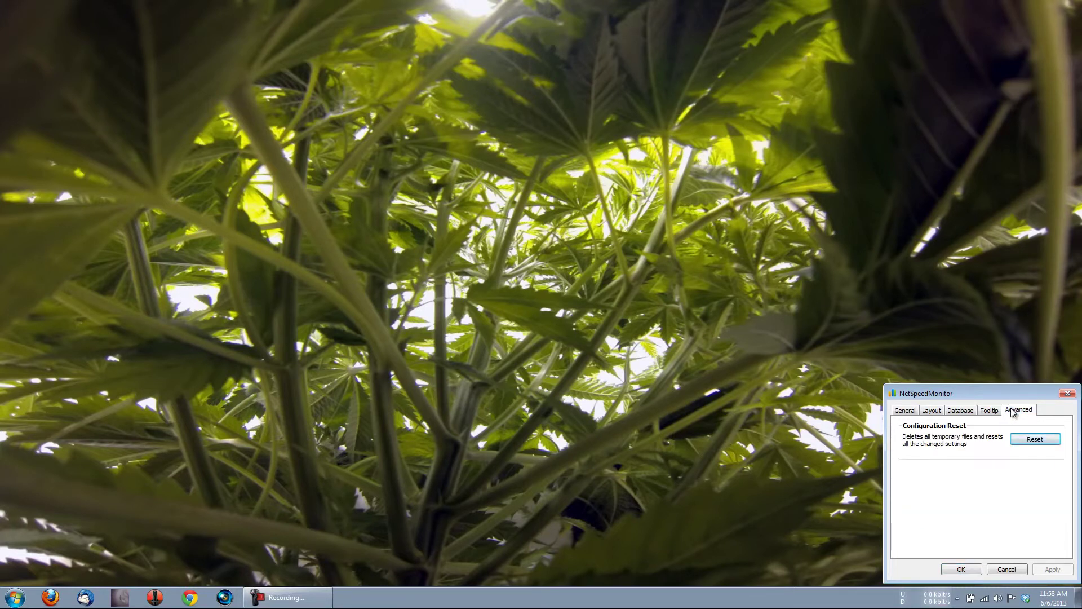
left_click(968, 569)
Reopen Data Traffic from the readout's Quick Links menu to see June and May 2013 totals
right_click(940, 602)
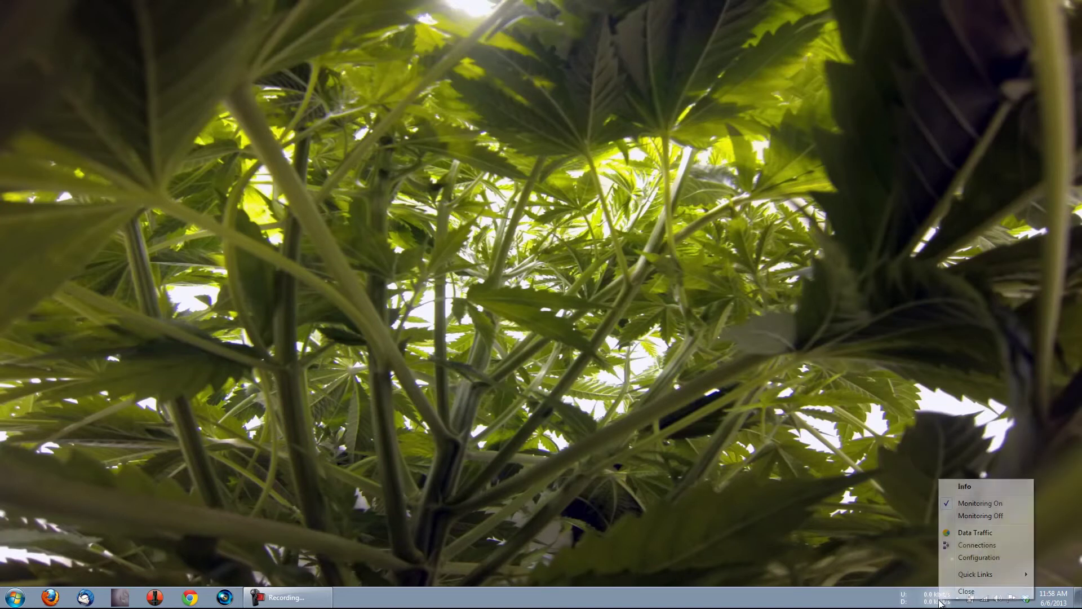
mouse_move(971, 573)
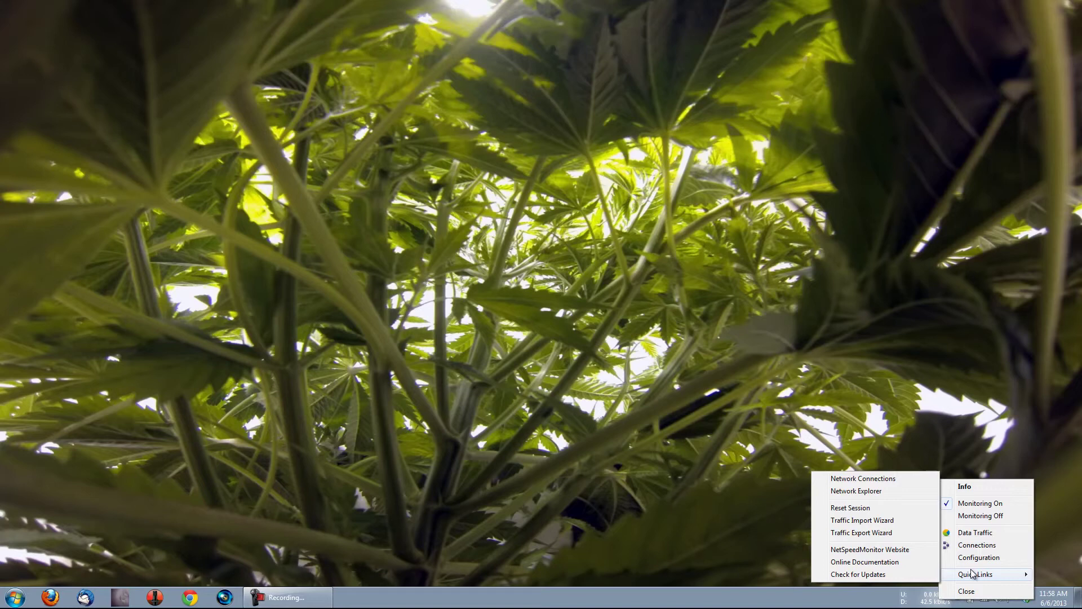
left_click(971, 533)
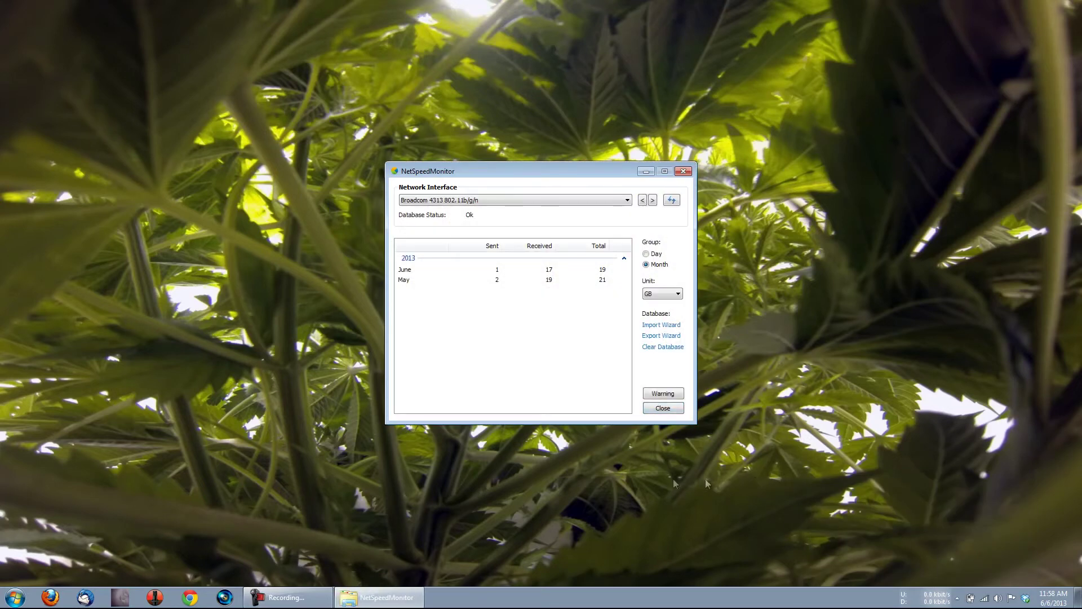